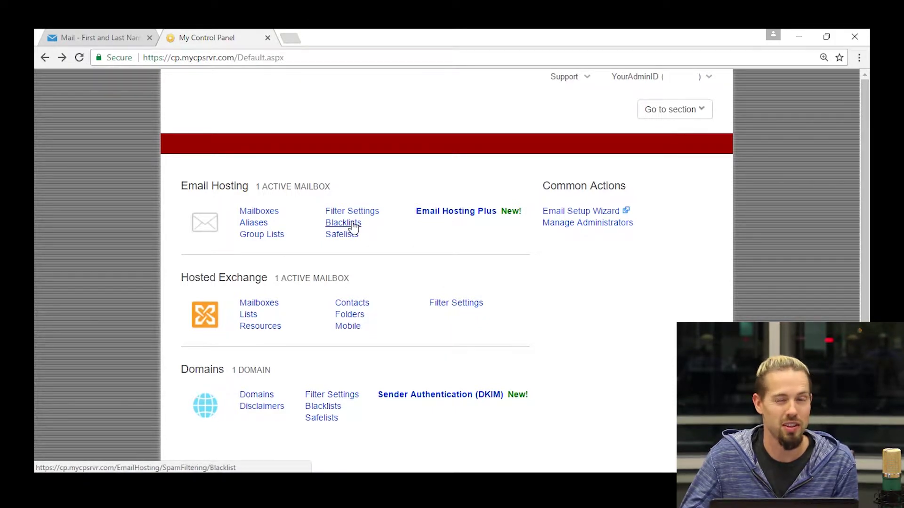
Open the Hosted Exchange Filter Settings Blacklists page and look over the blacklist.
click(463, 306)
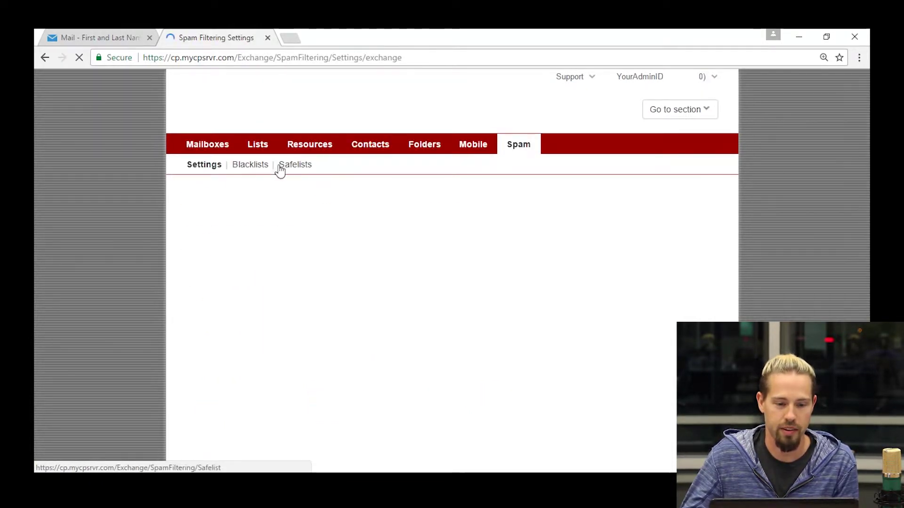
click(252, 165)
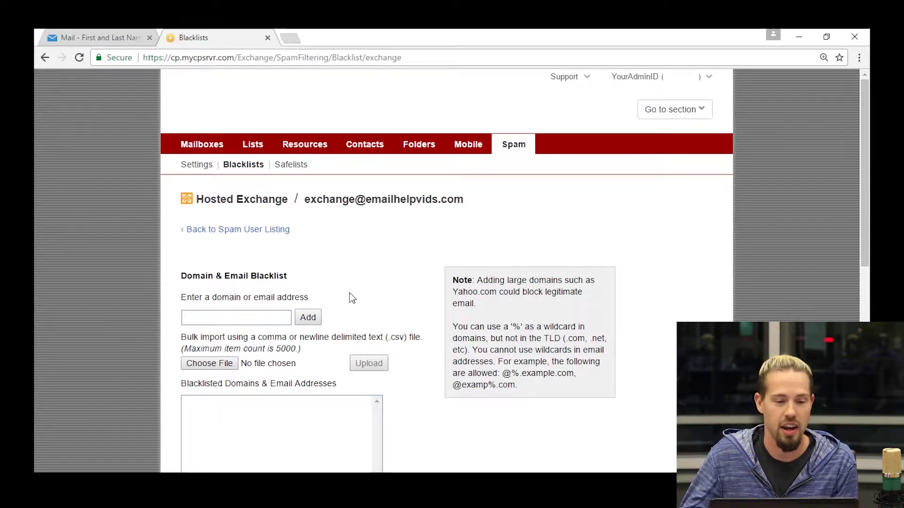
scroll(349, 293, down, 3)
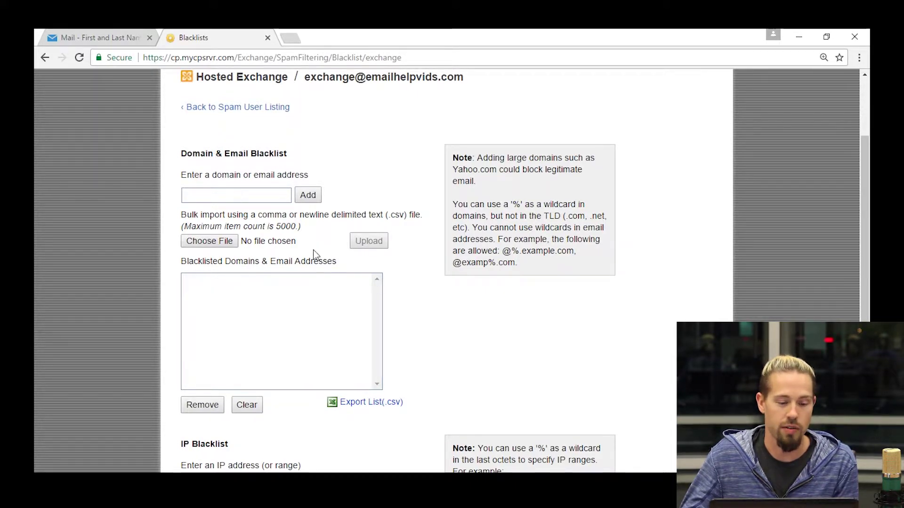
scroll(263, 218, down, 4)
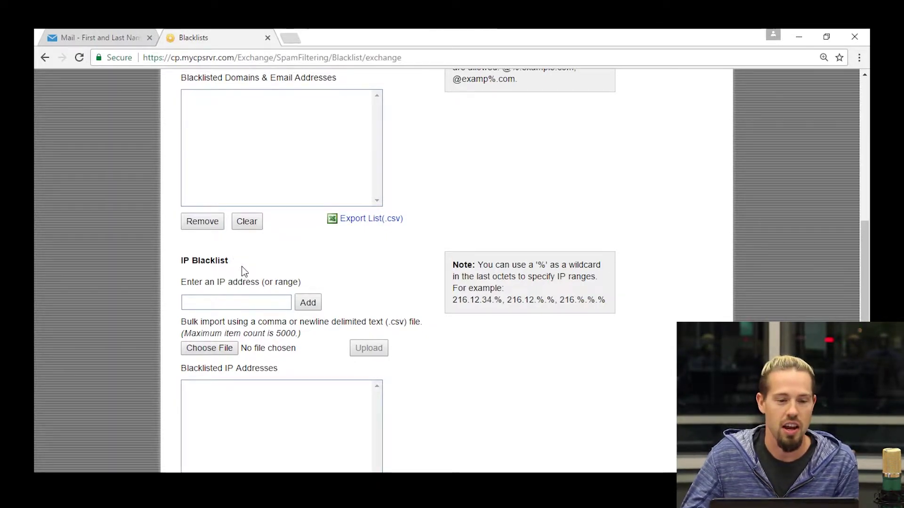
scroll(244, 270, up, 4)
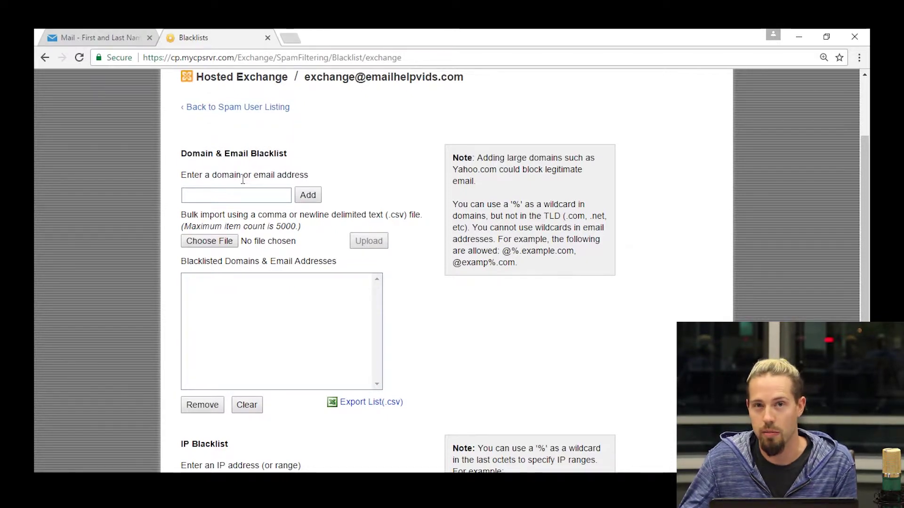
click(119, 42)
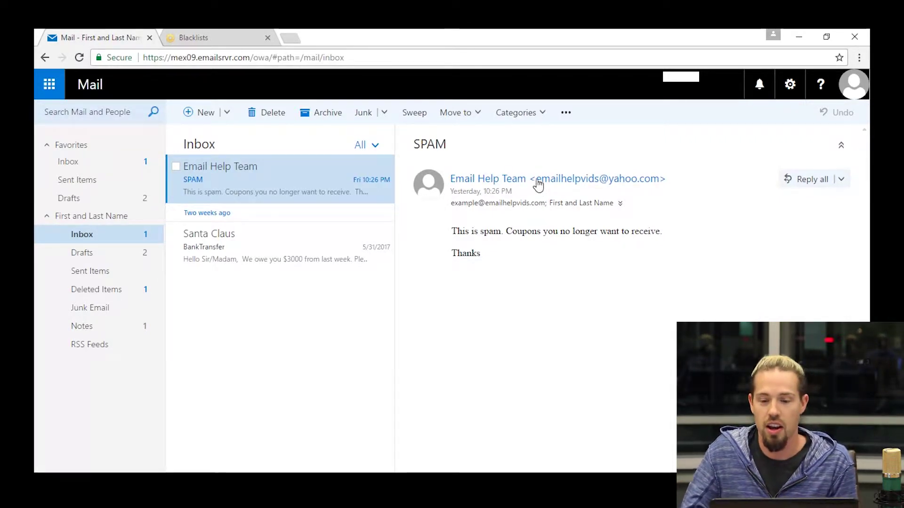
Copy the SPAM message's Return-Path sender address from its message details.
click(843, 180)
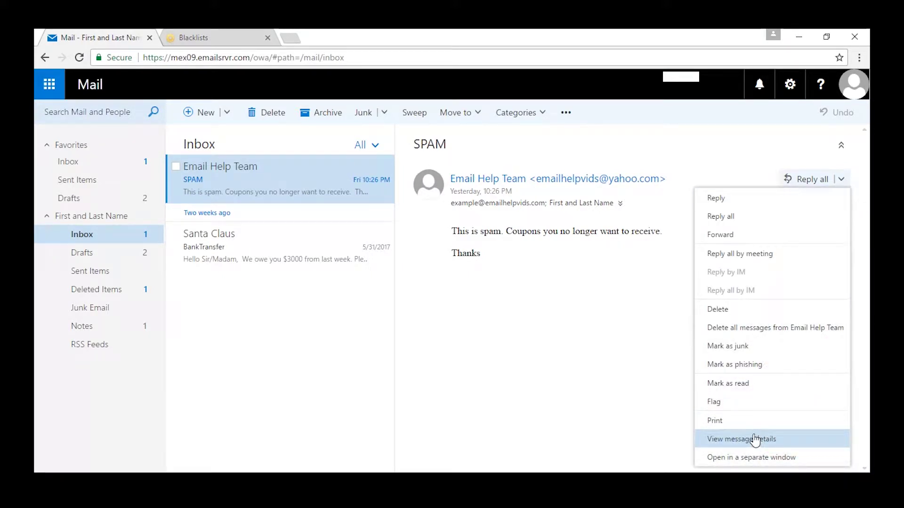
click(755, 439)
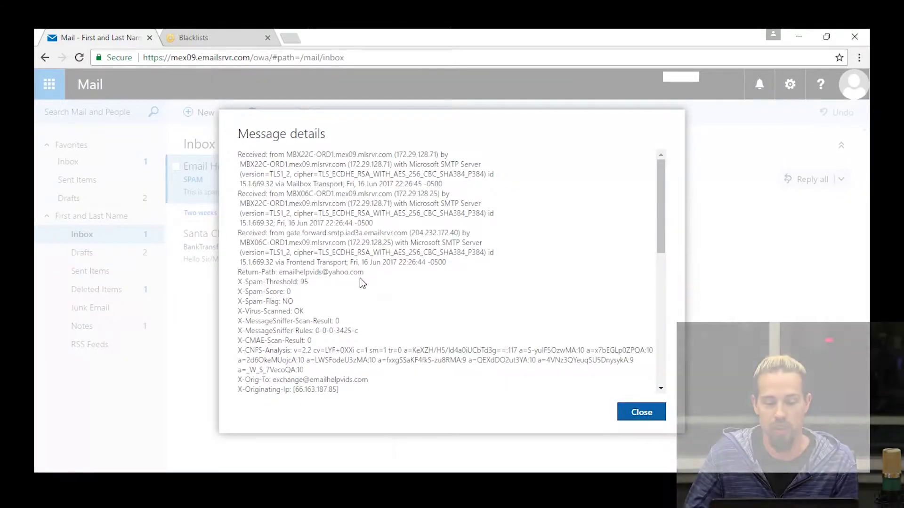
drag(369, 271, 281, 277)
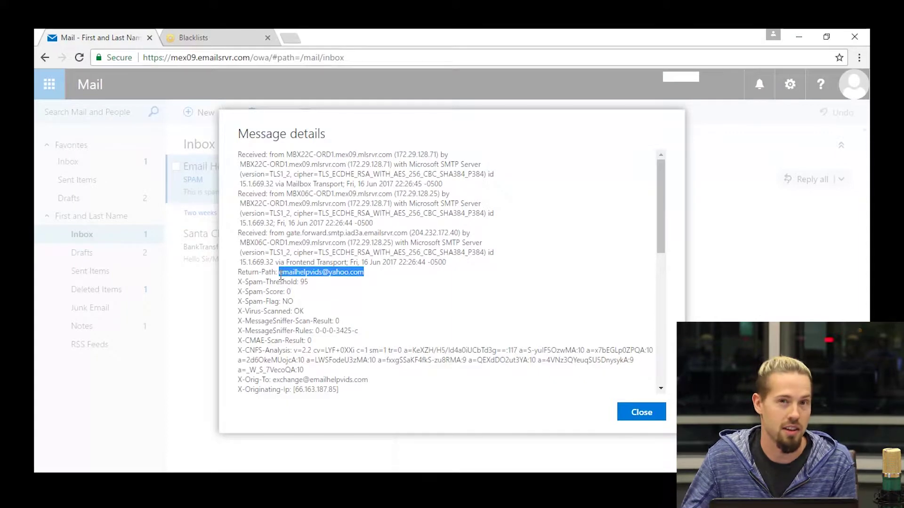
scroll(313, 292, down, 5)
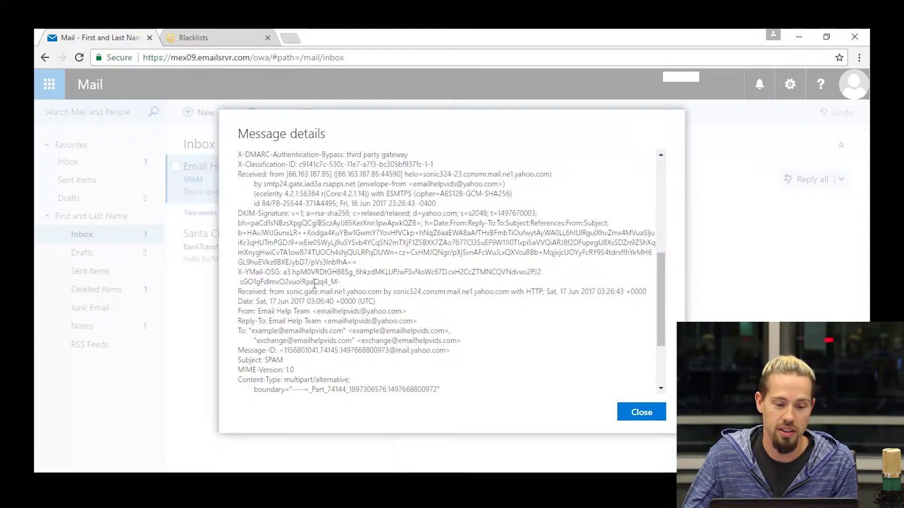
drag(255, 312, 407, 312)
scroll(370, 276, up, 8)
drag(368, 273, 279, 273)
right_click(304, 281)
click(304, 280)
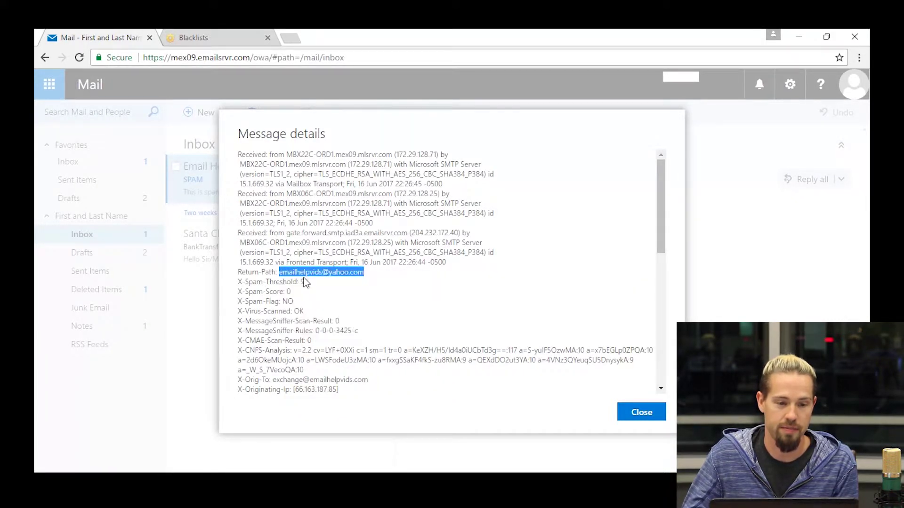
click(236, 39)
Paste the copied yahoo.com sender address into the mailbox blacklist, add it, and save.
click(242, 194)
right_click(242, 194)
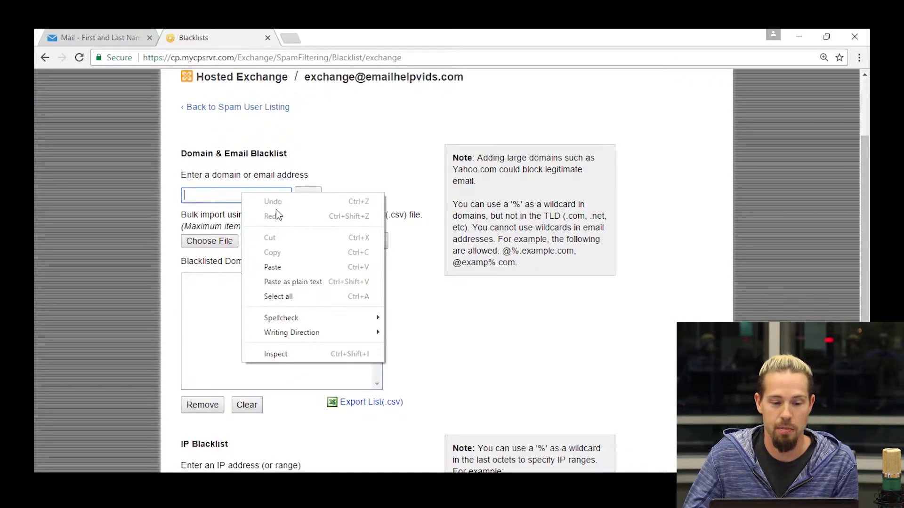
click(273, 267)
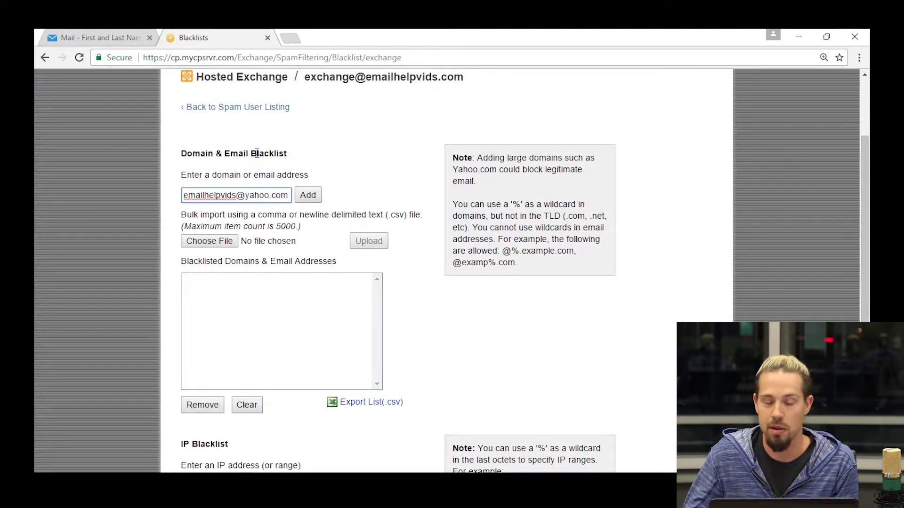
click(309, 195)
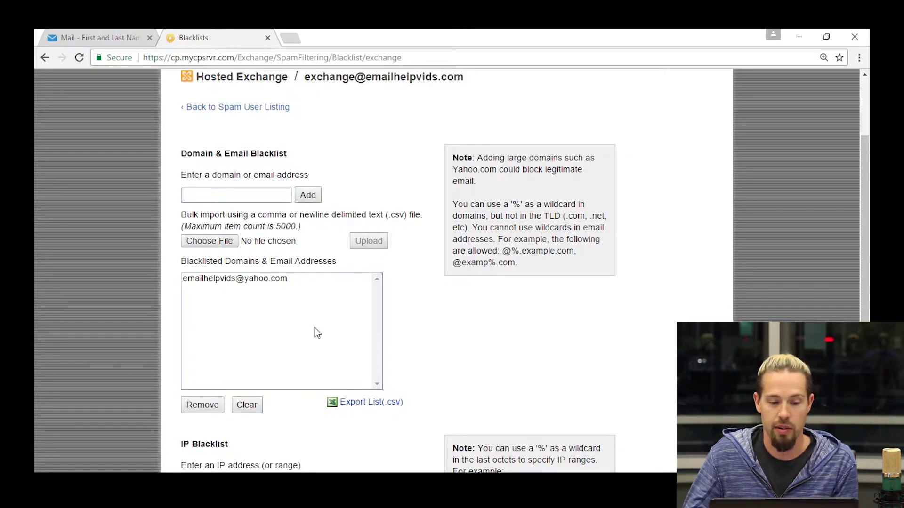
scroll(314, 329, down, 6)
click(199, 425)
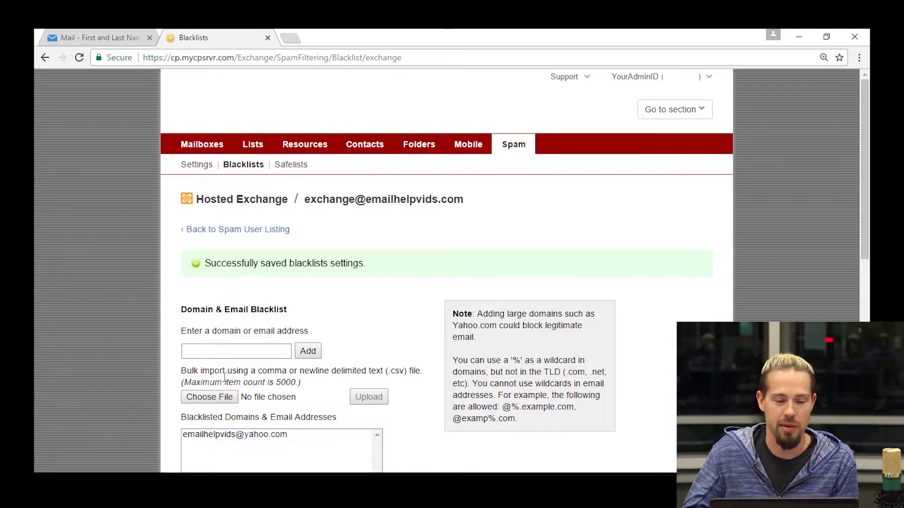
click(227, 352)
text(@)
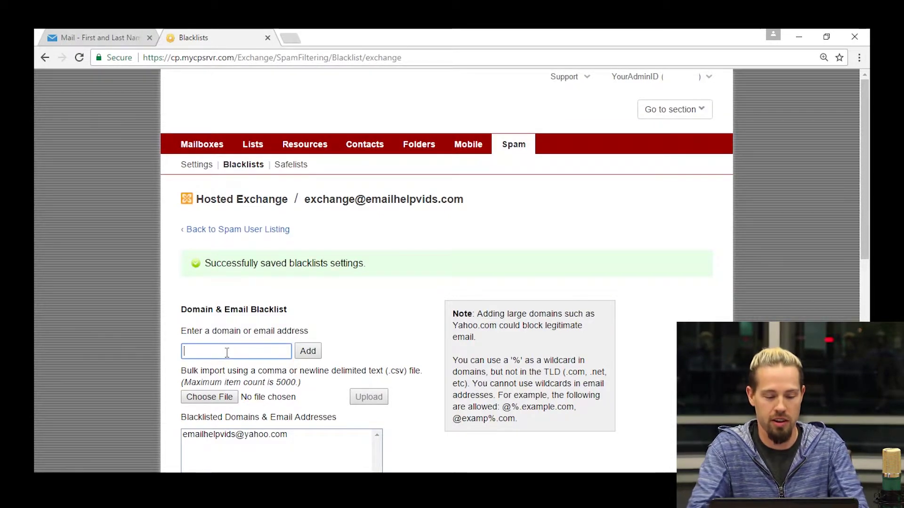
text(exampl)
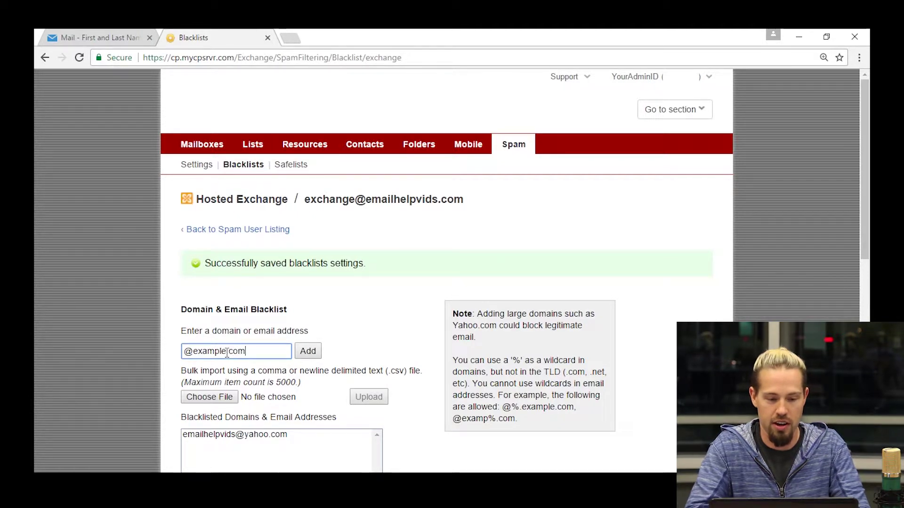
text(e.com)
click(307, 351)
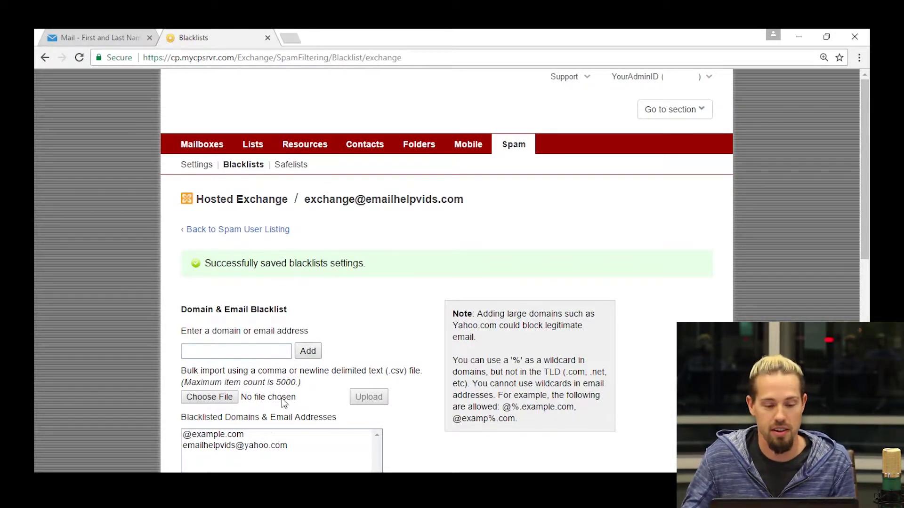
scroll(193, 435, down, 10)
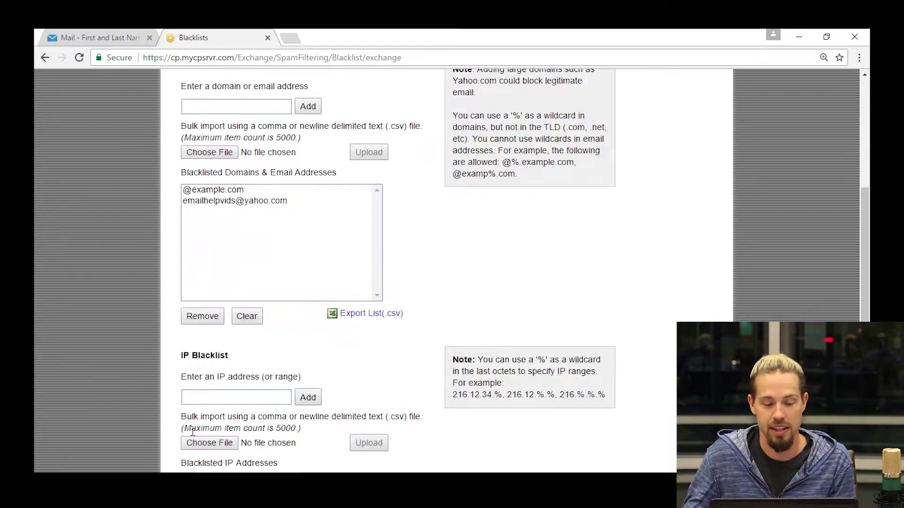
click(195, 426)
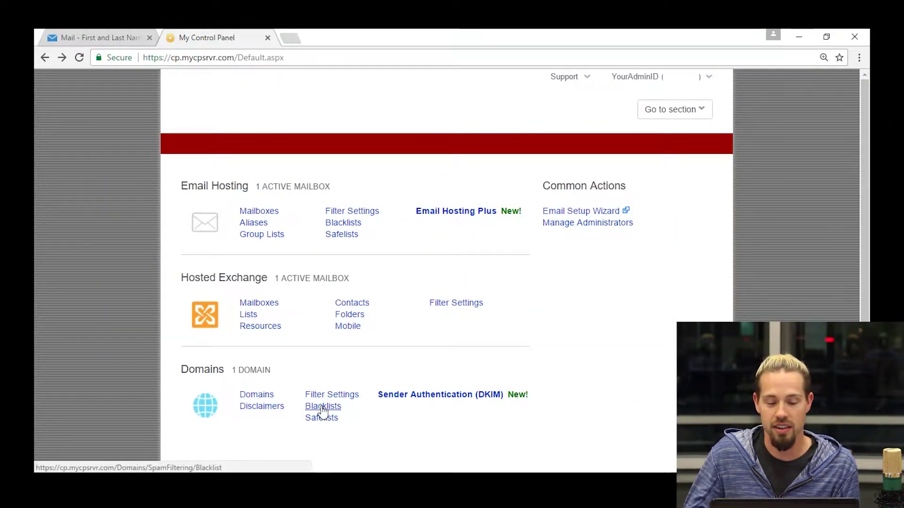
Add the copied yahoo.com sender address to the Domains-wide blacklist.
click(323, 407)
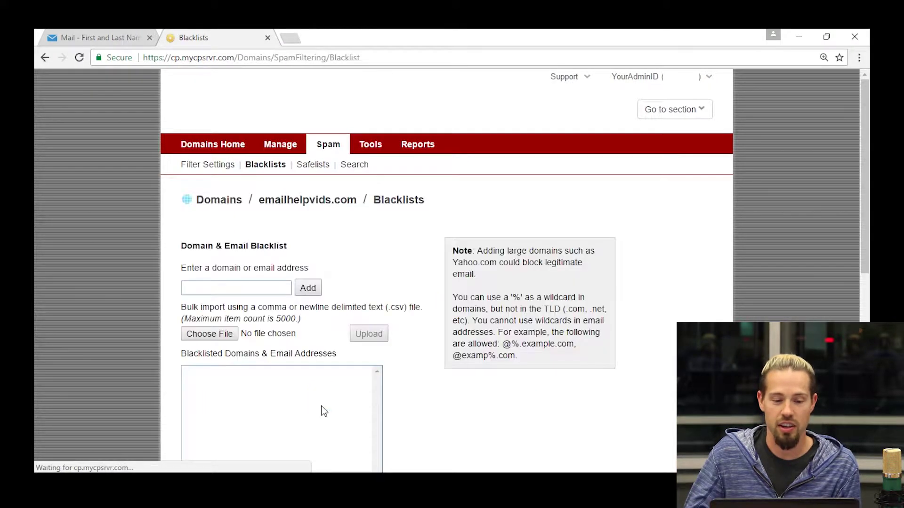
click(252, 290)
right_click(252, 290)
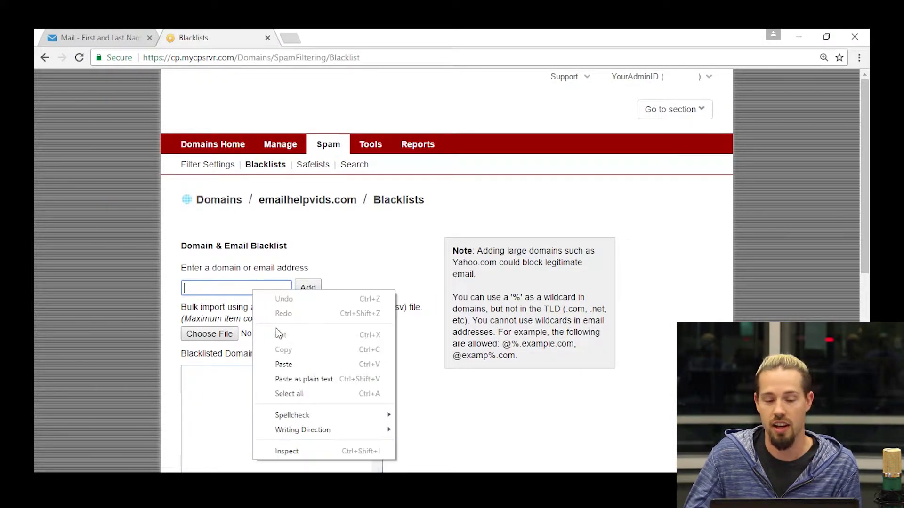
click(290, 364)
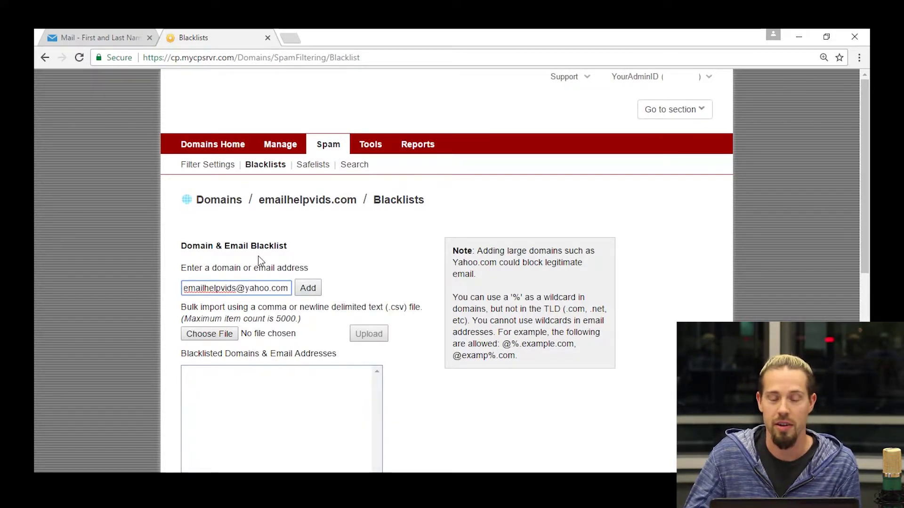
click(308, 289)
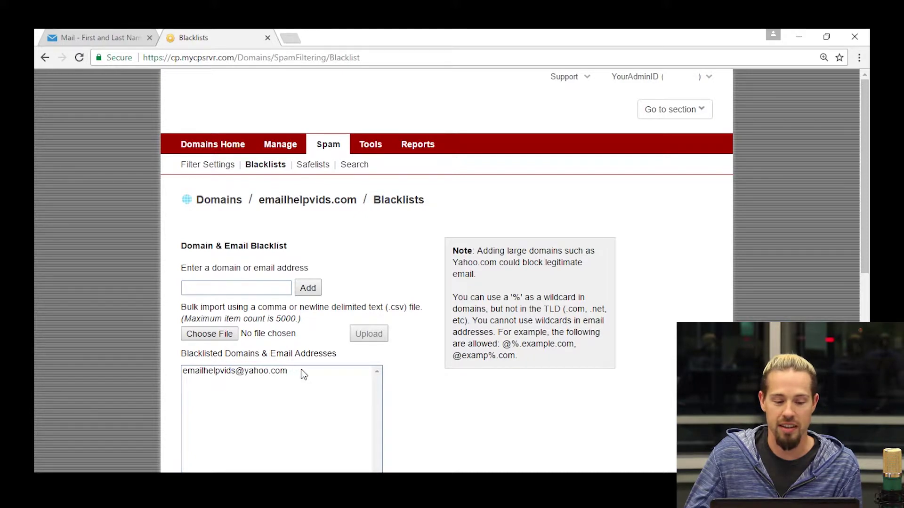
scroll(301, 374, down, 8)
scroll(250, 409, down, 1)
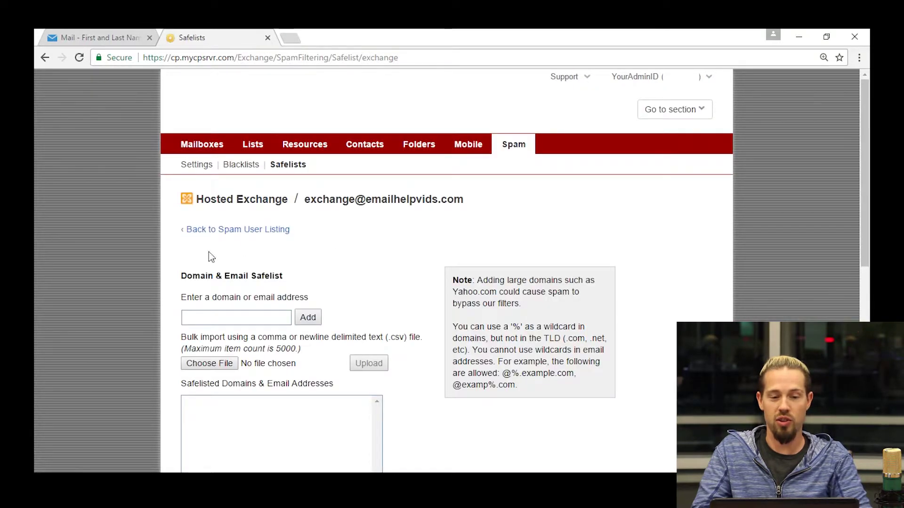
Paste the yahoo.com sender address into the Hosted Exchange mailbox safelist and add it.
scroll(283, 280, down, 8)
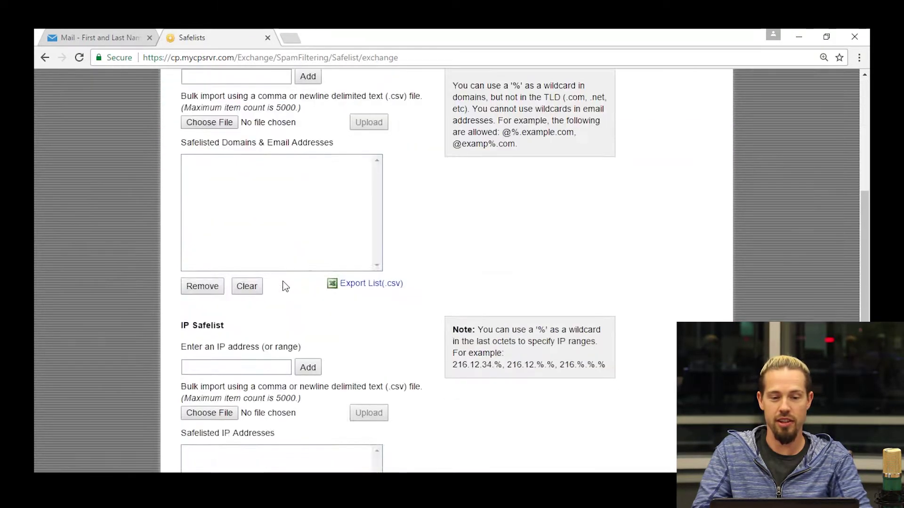
scroll(283, 279, up, 7)
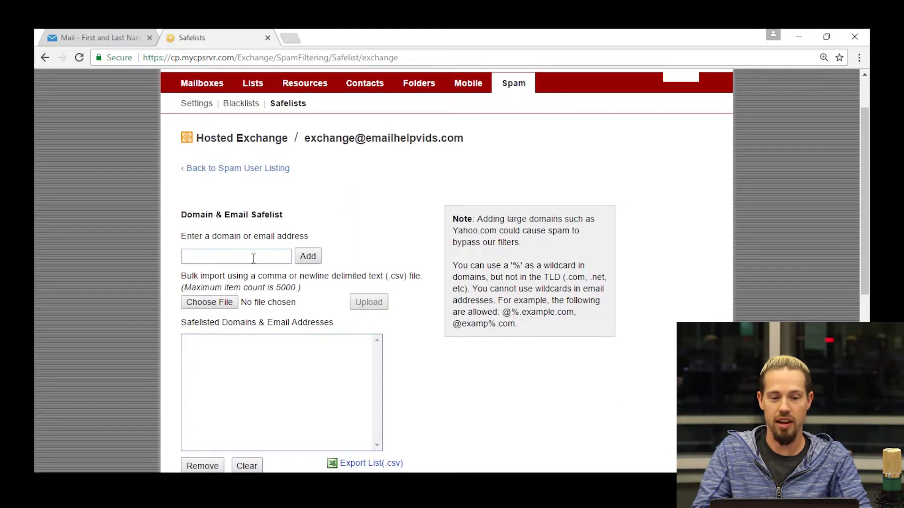
right_click(253, 259)
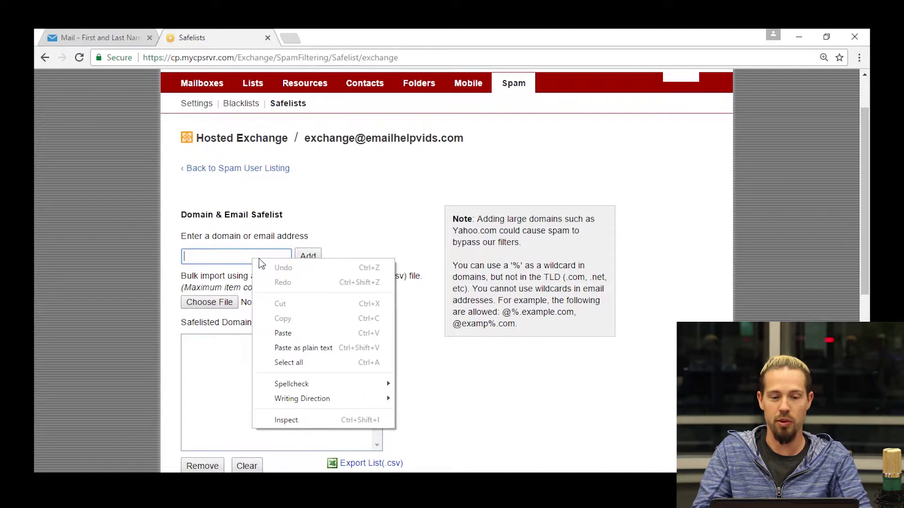
click(283, 333)
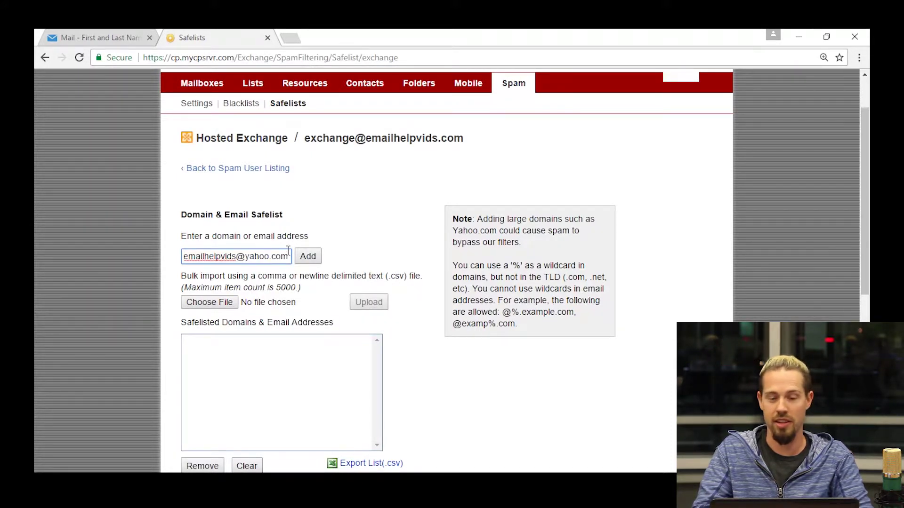
click(309, 257)
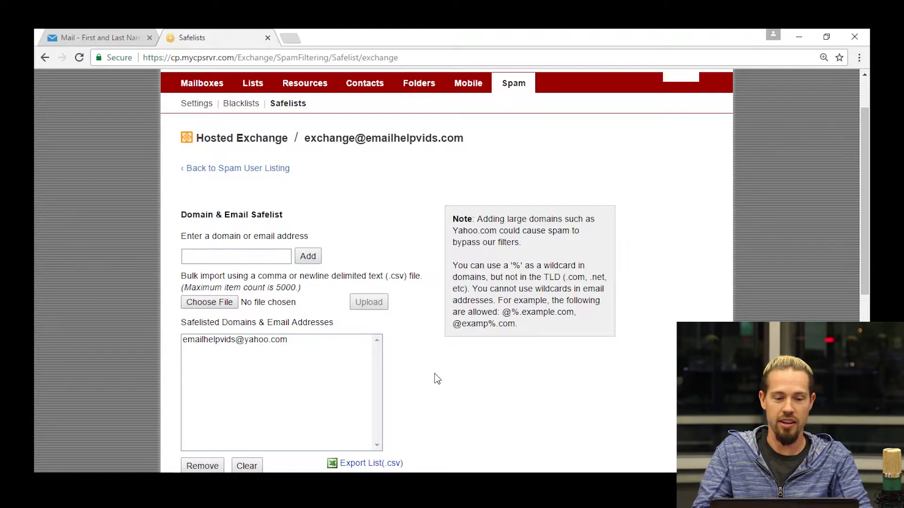
scroll(434, 374, down, 8)
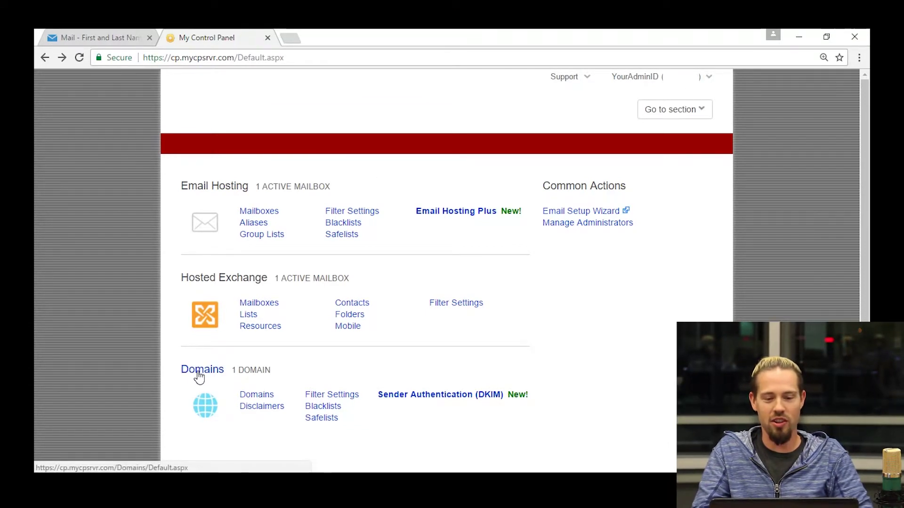
Add the yahoo.com sender address to the emailhelpvids.com domain safelist and save it.
click(321, 419)
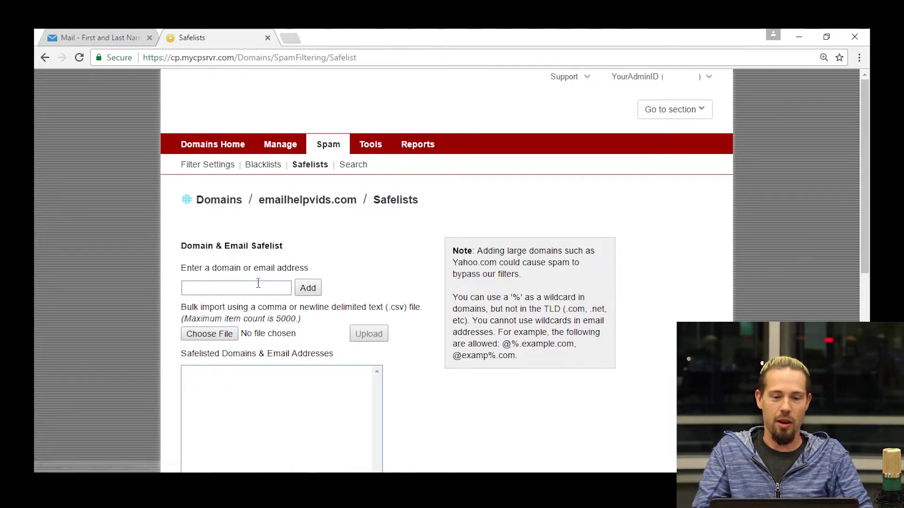
right_click(245, 291)
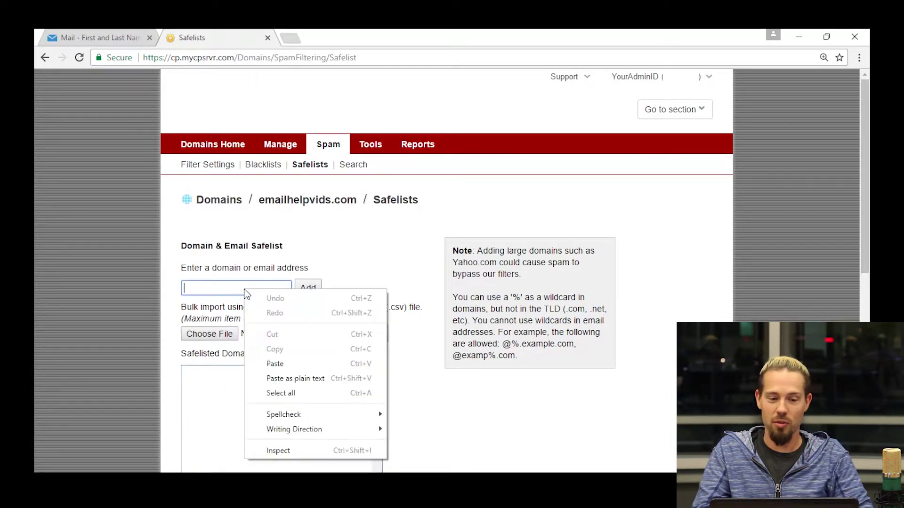
click(277, 364)
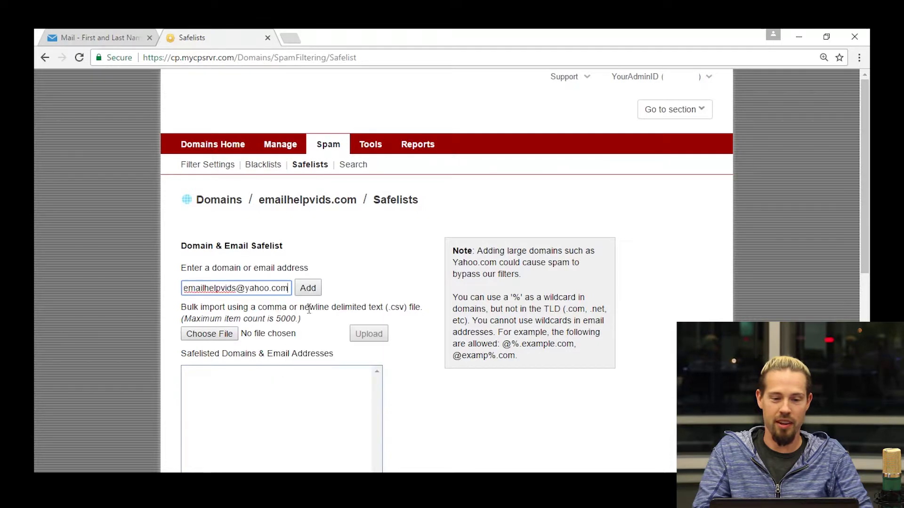
click(308, 288)
scroll(125, 332, down, 8)
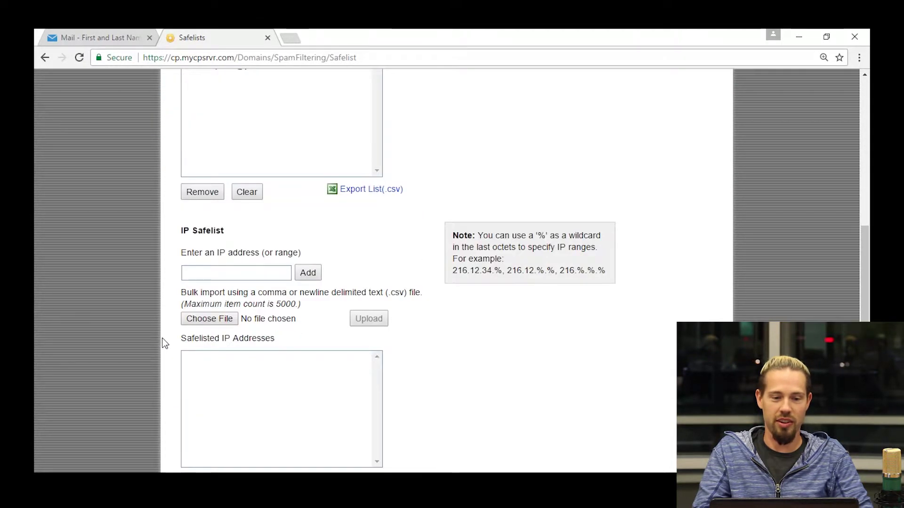
scroll(163, 342, down, 1)
click(197, 421)
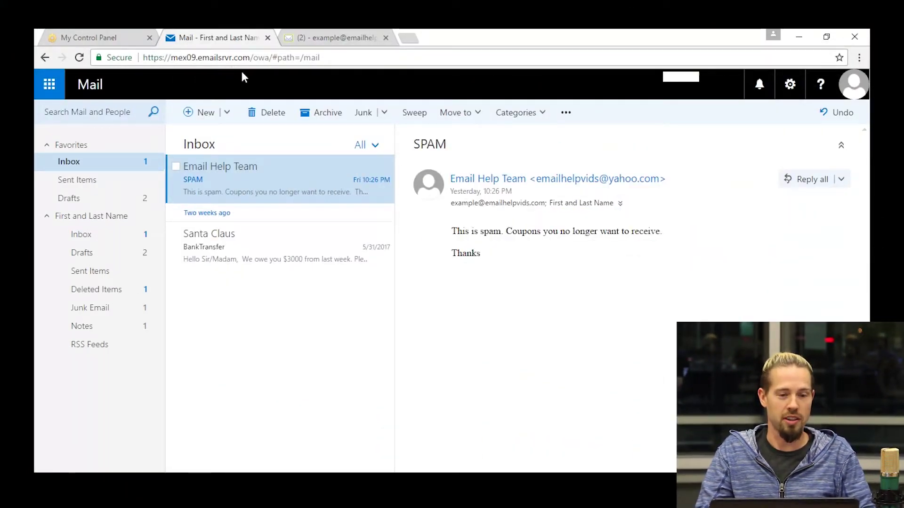
Mark the Email Help Team SPAM coupon message as Junk, then view the Junk Email folder.
mouse_move(337, 184)
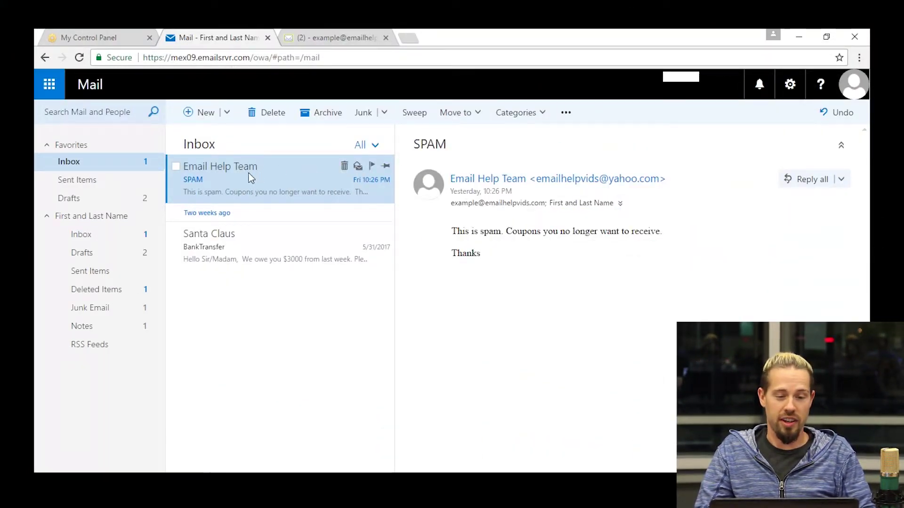
click(384, 115)
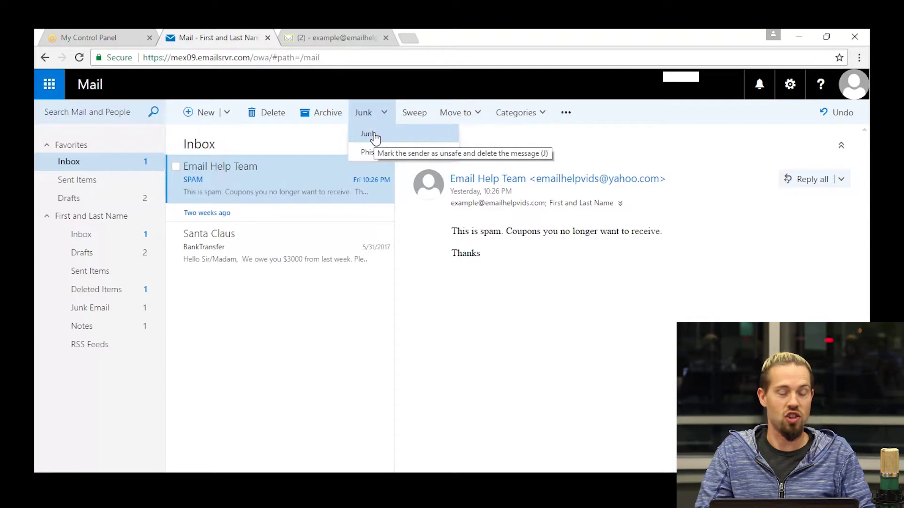
click(374, 135)
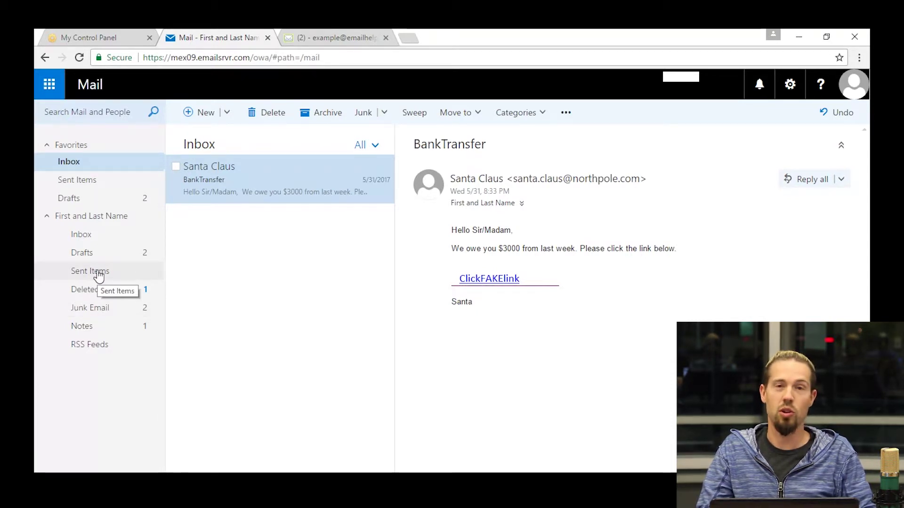
click(106, 309)
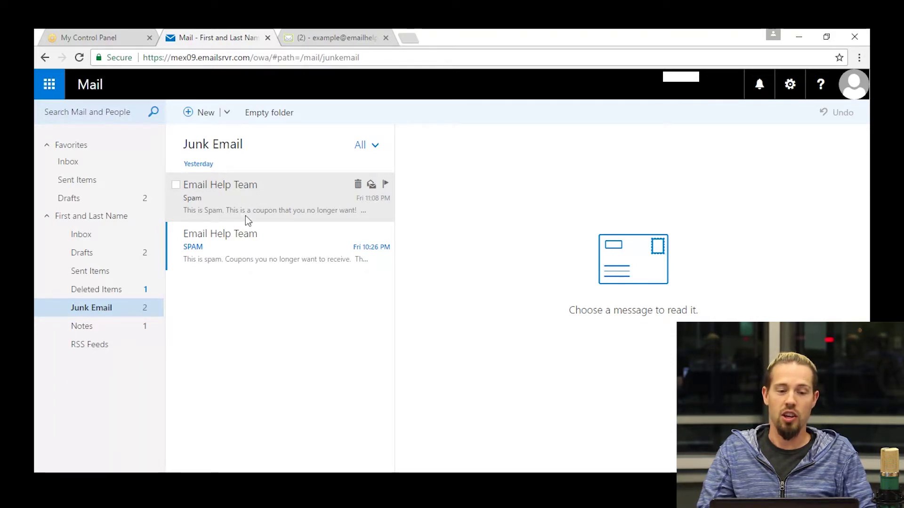
Mark the SPAM message in Junk Email as Not junk and return to the Inbox.
click(251, 245)
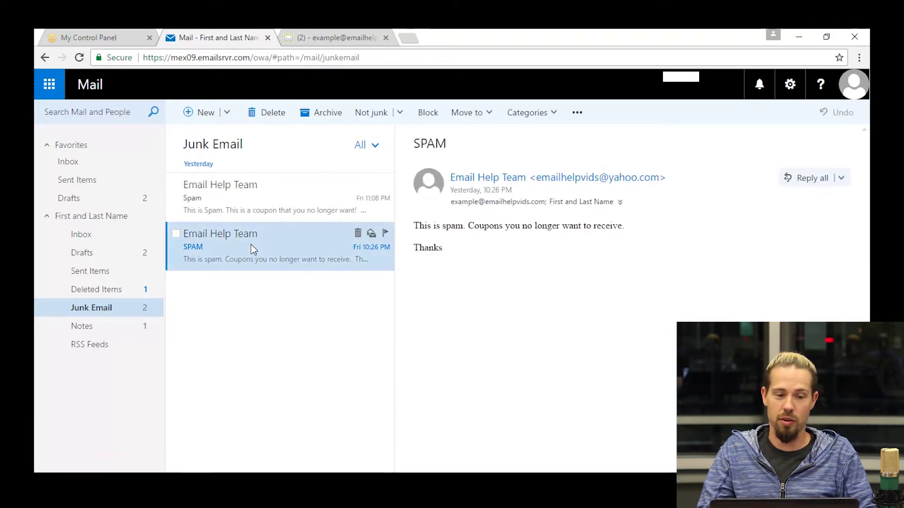
click(400, 113)
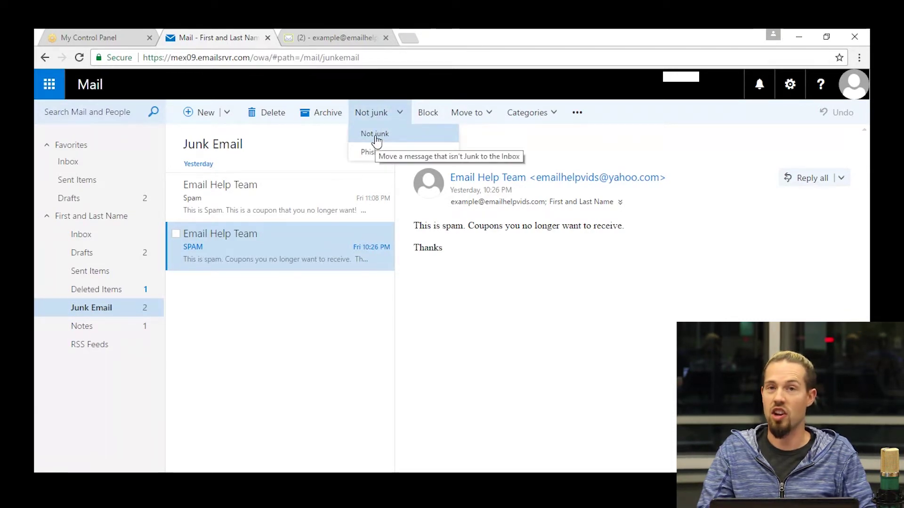
click(375, 135)
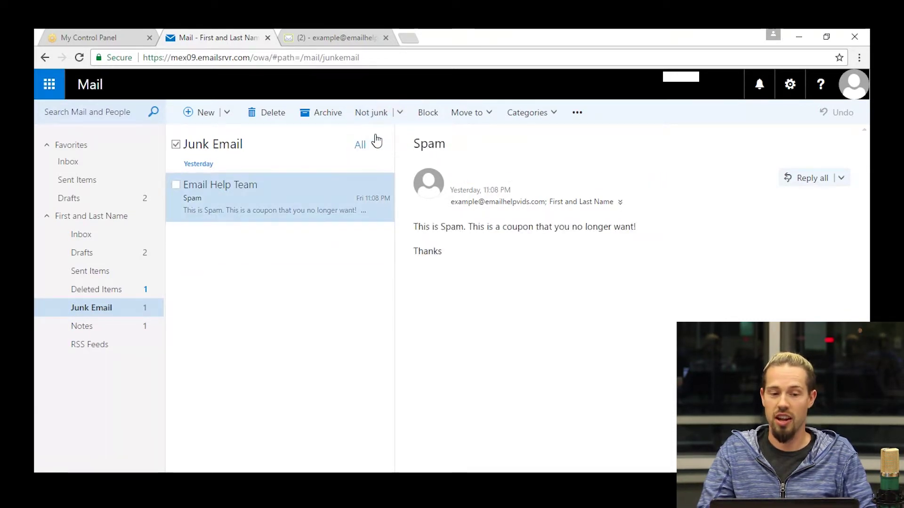
click(85, 163)
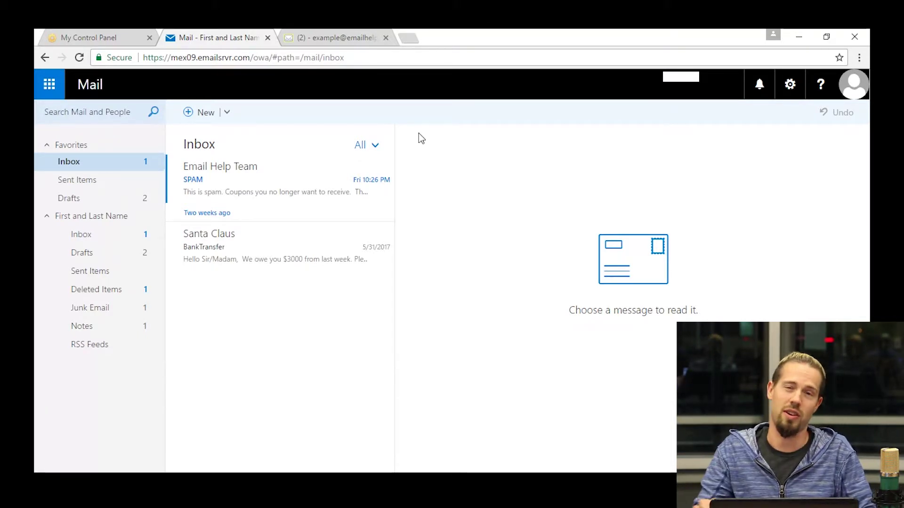
Go to the safe and blocked senders settings in Outlook's mail options.
click(791, 88)
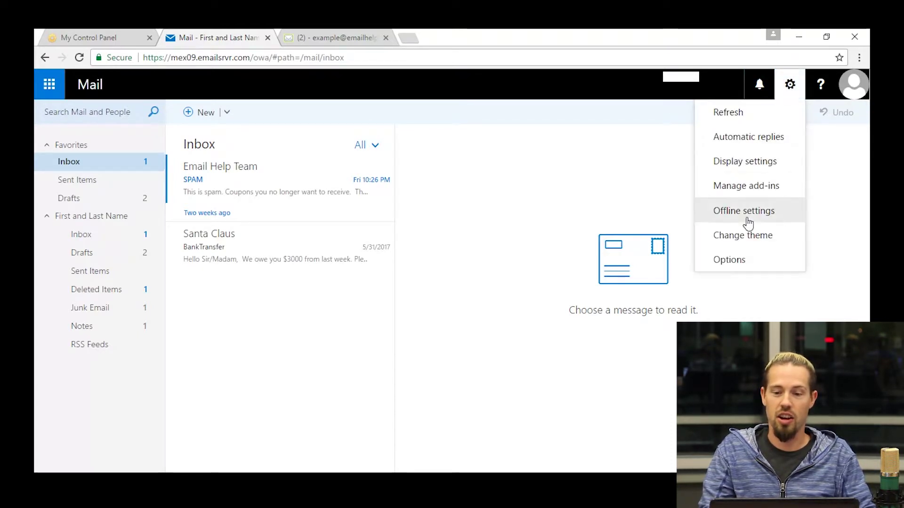
click(739, 260)
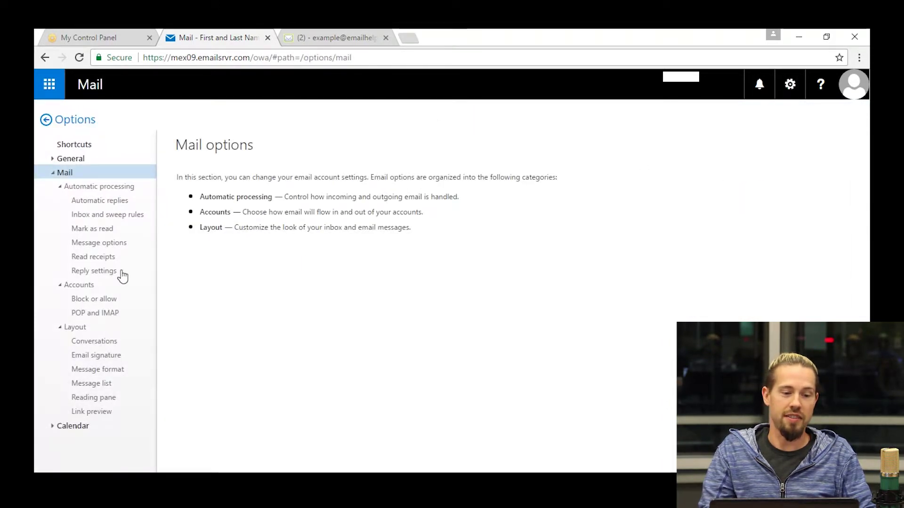
click(91, 301)
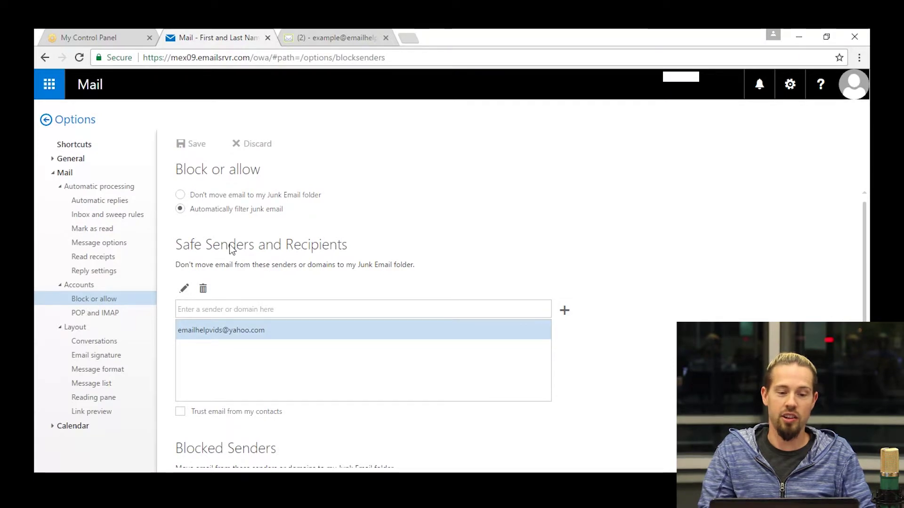
scroll(366, 257, down, 3)
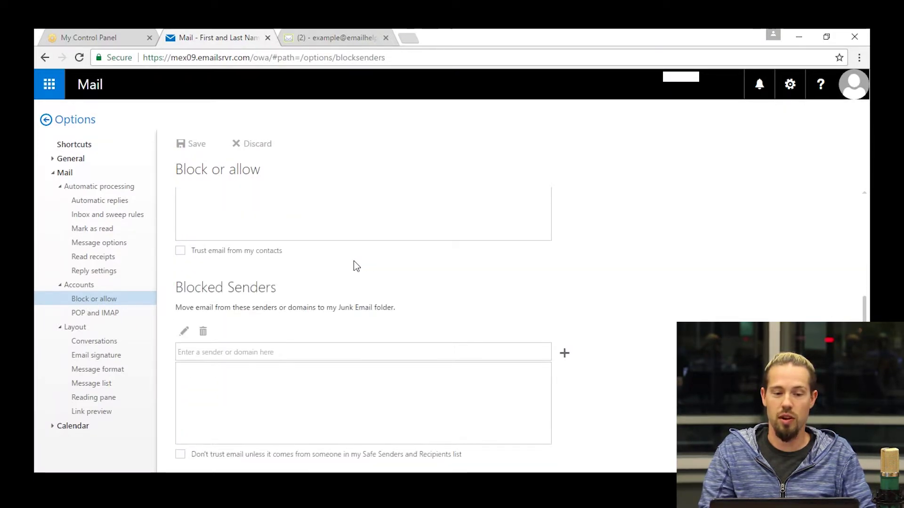
scroll(287, 292, up, 2)
scroll(289, 289, up, 1)
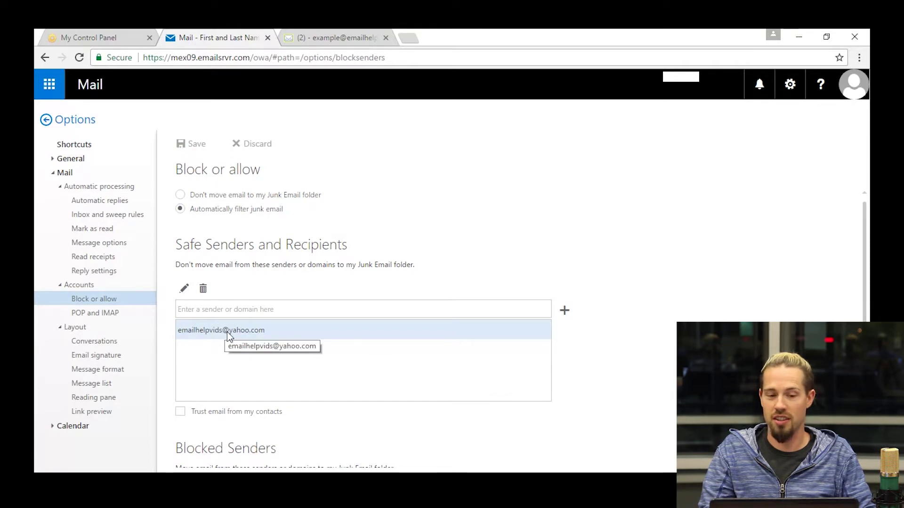
scroll(611, 376, down, 3)
Add example.com to Blocked Senders and save the junk email settings.
click(307, 351)
text(example.com)
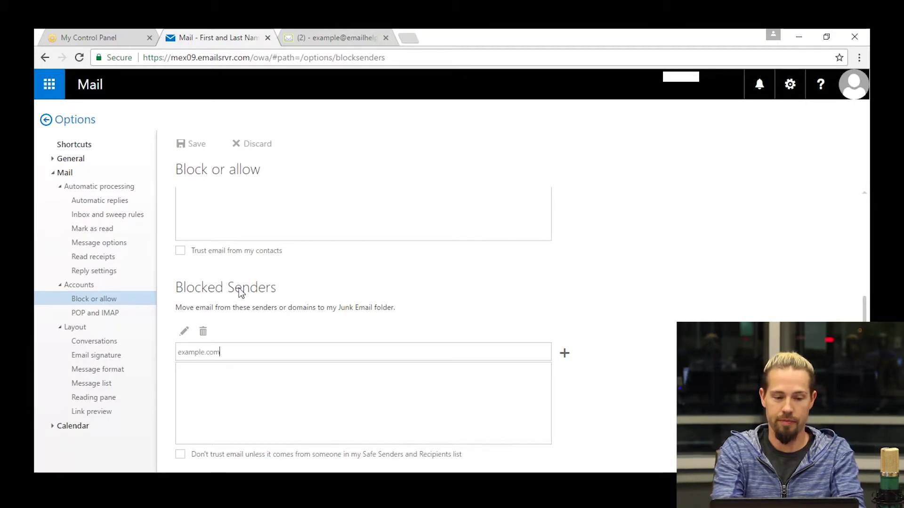
click(562, 356)
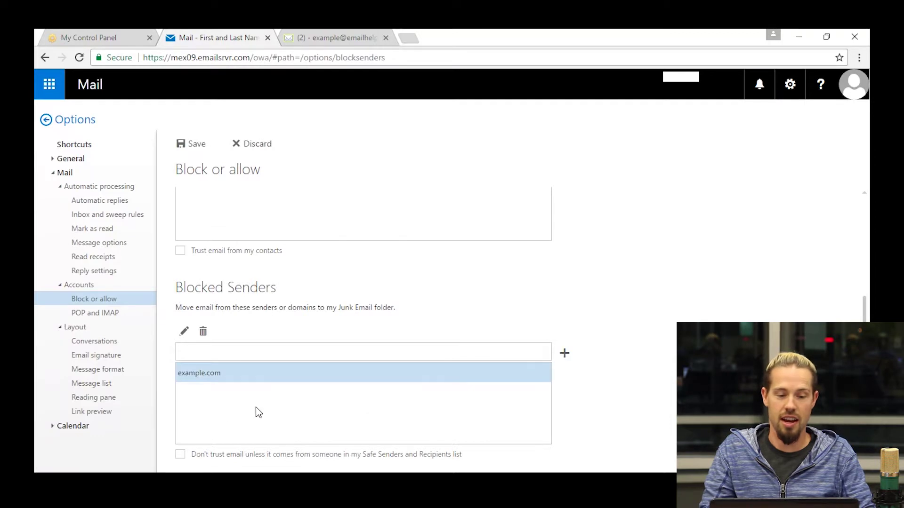
click(182, 147)
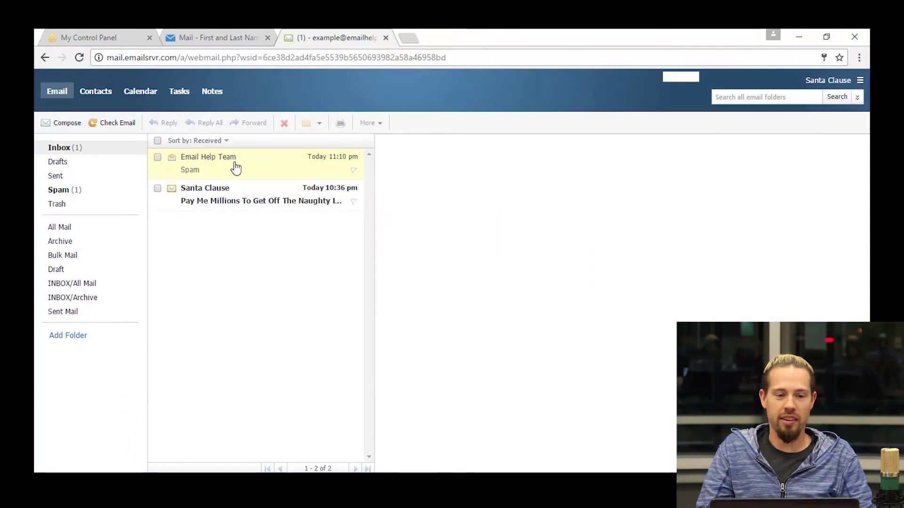
Report the Email Help Team message as spam from the Inbox.
click(195, 168)
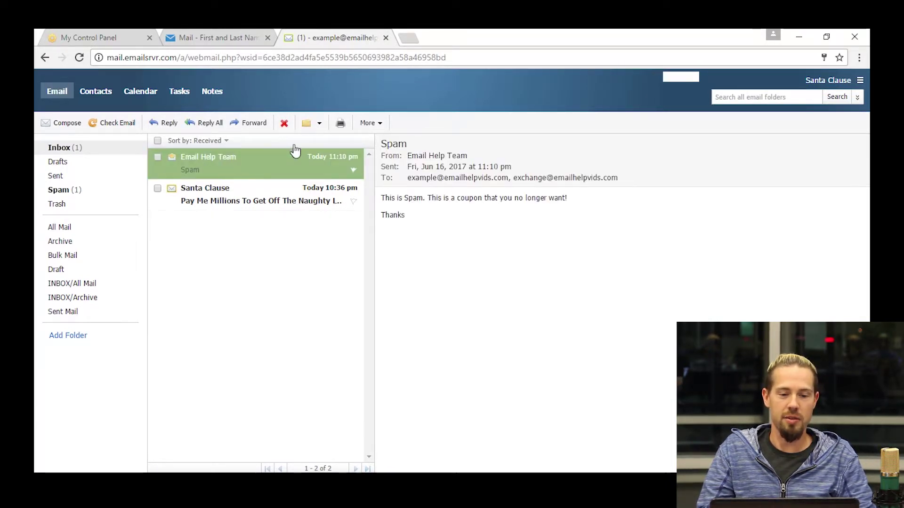
click(379, 126)
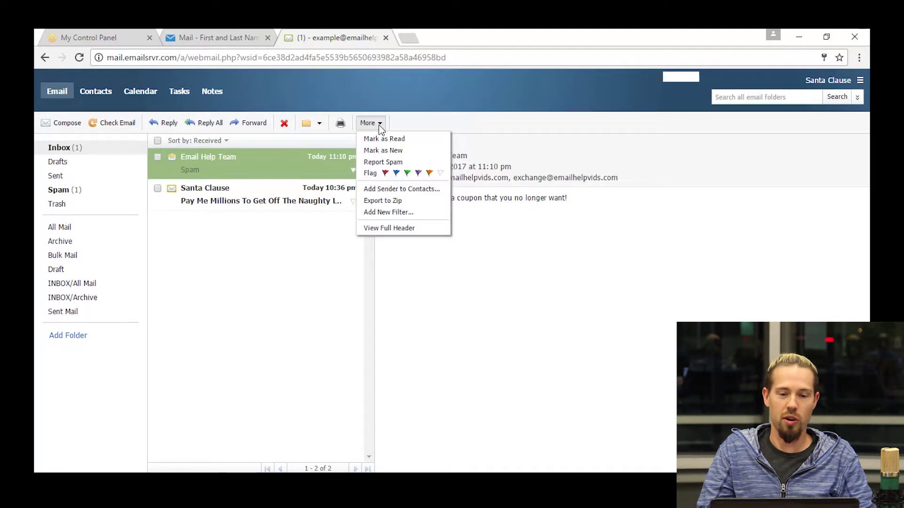
click(383, 163)
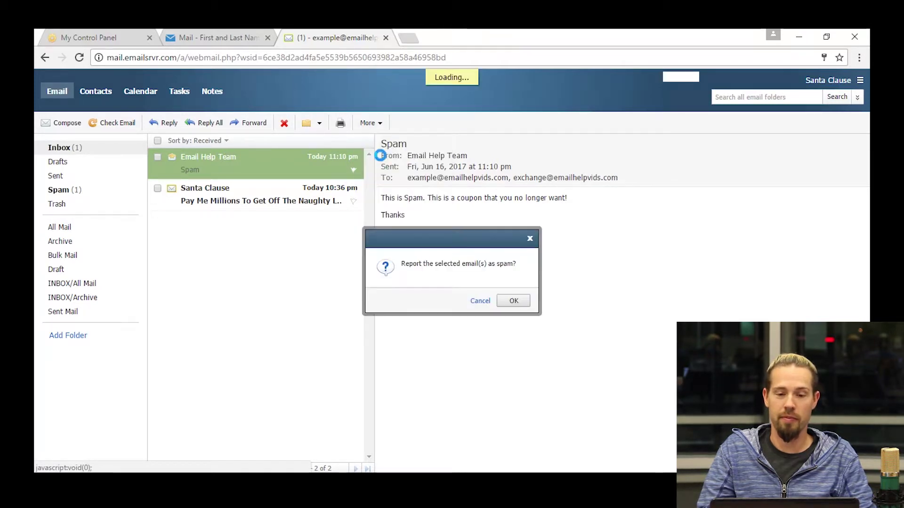
click(516, 303)
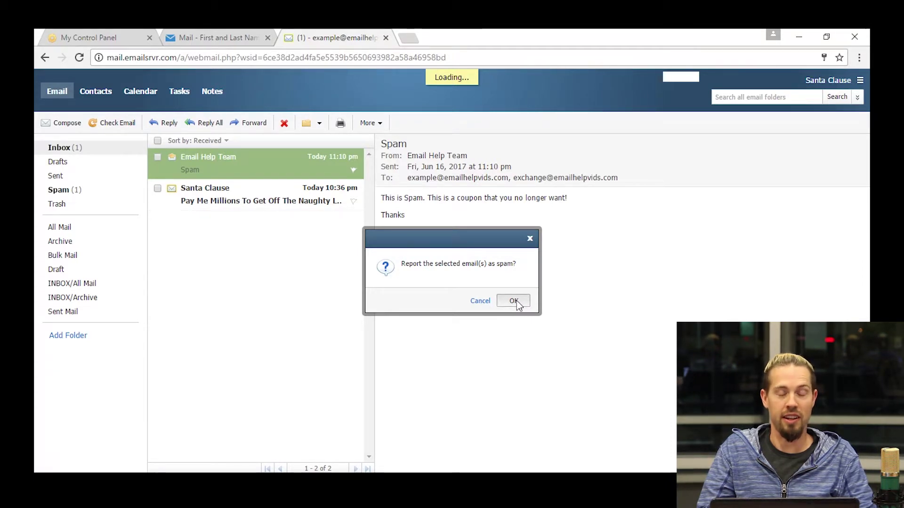
Mark the Email Help Team message in the Spam folder as not spam, then return to the Inbox.
click(79, 191)
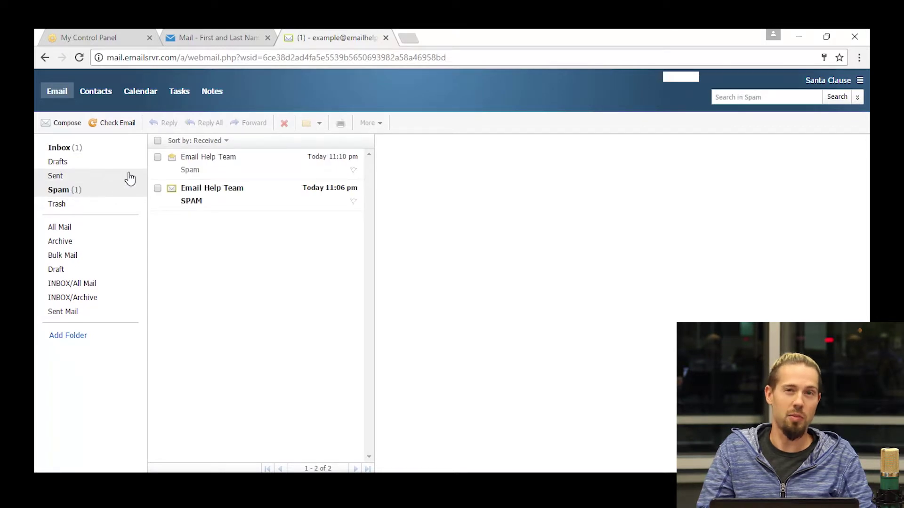
click(223, 164)
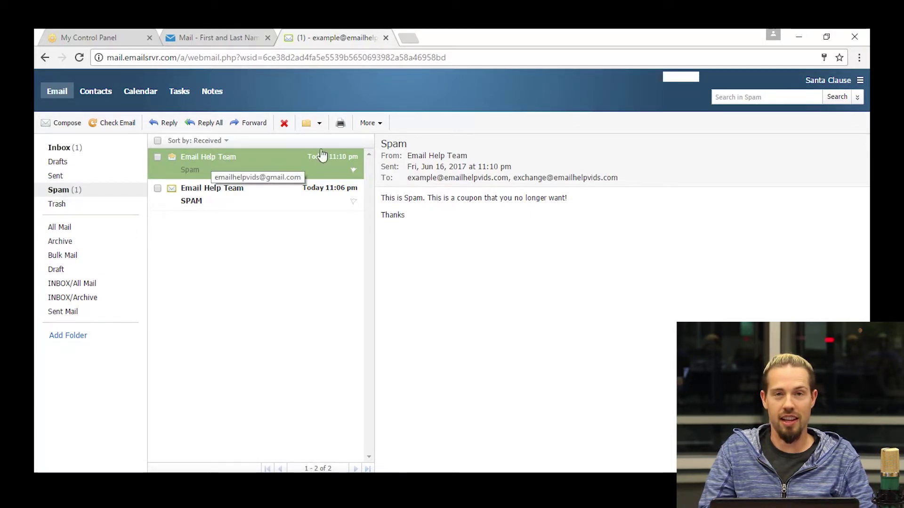
click(369, 123)
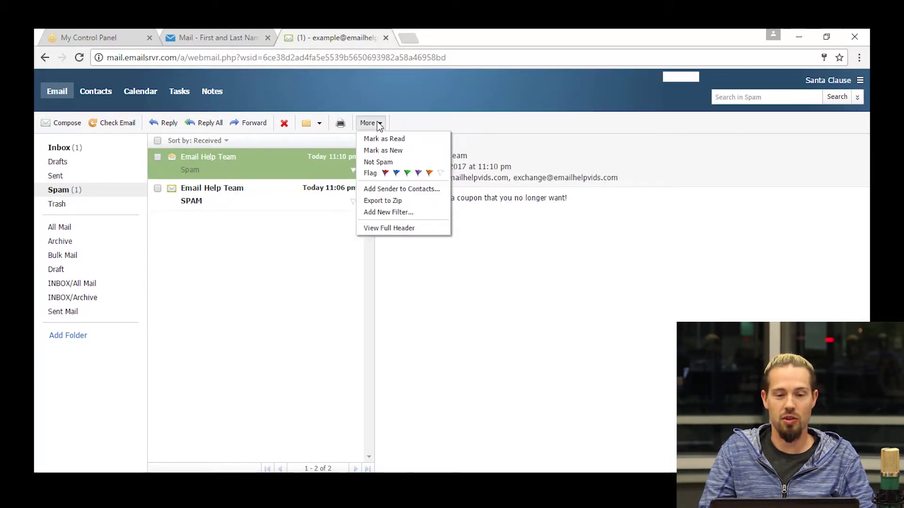
click(389, 162)
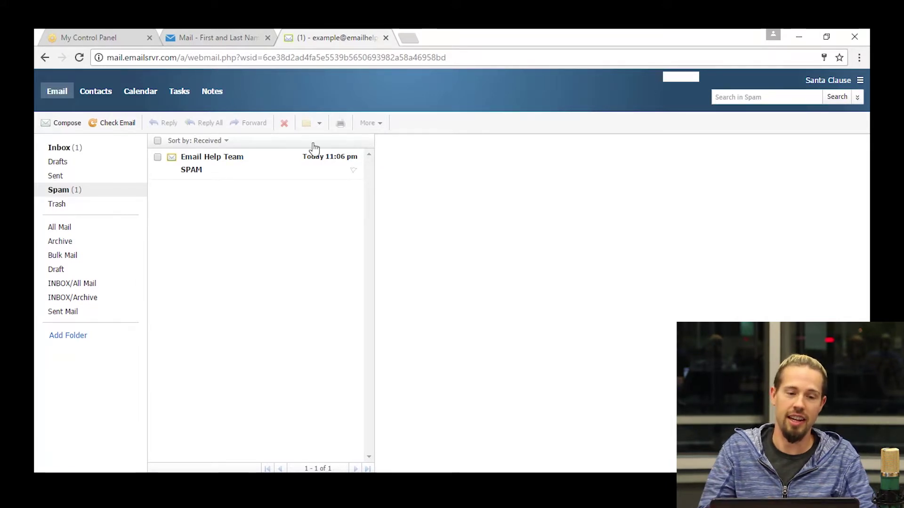
click(51, 149)
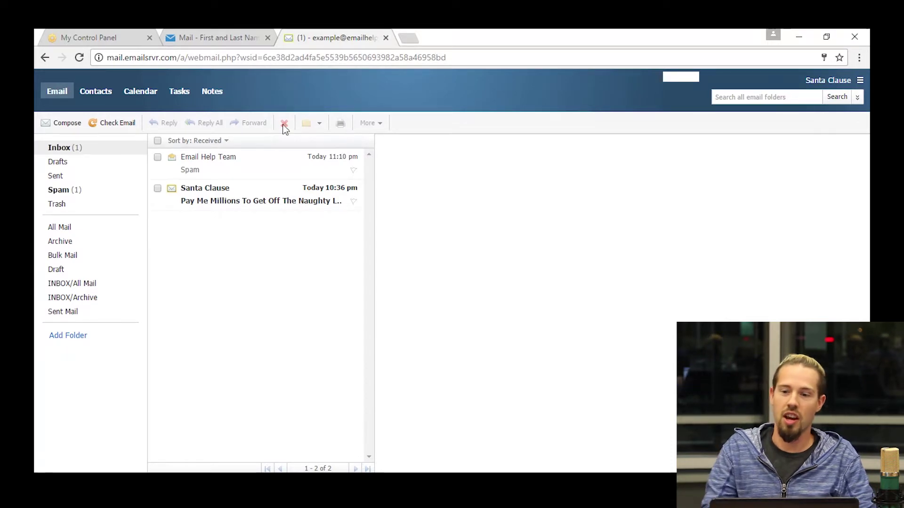
Add example.com to the Spam Settings blacklist and save the settings.
click(861, 81)
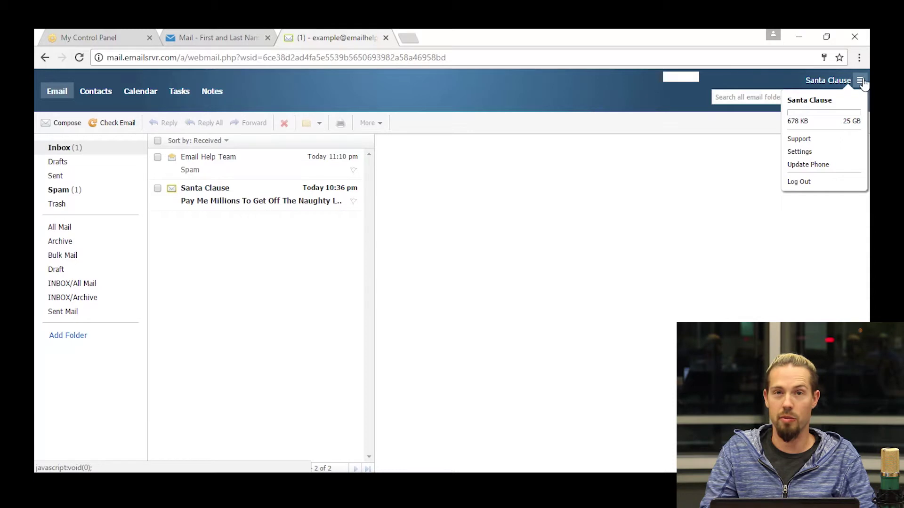
click(800, 152)
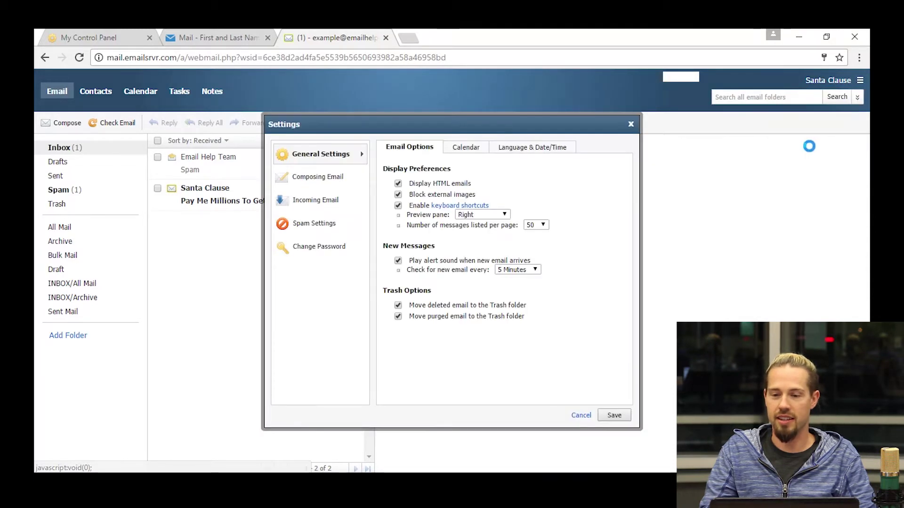
click(299, 228)
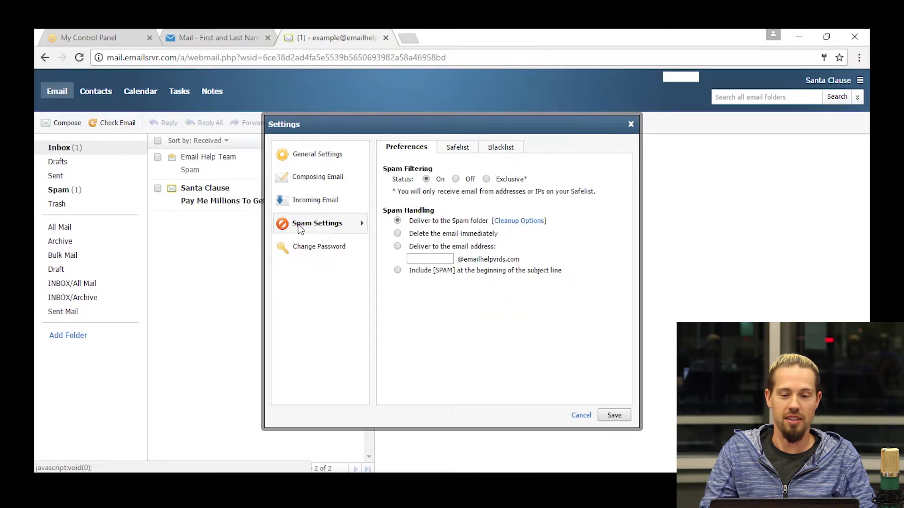
click(502, 151)
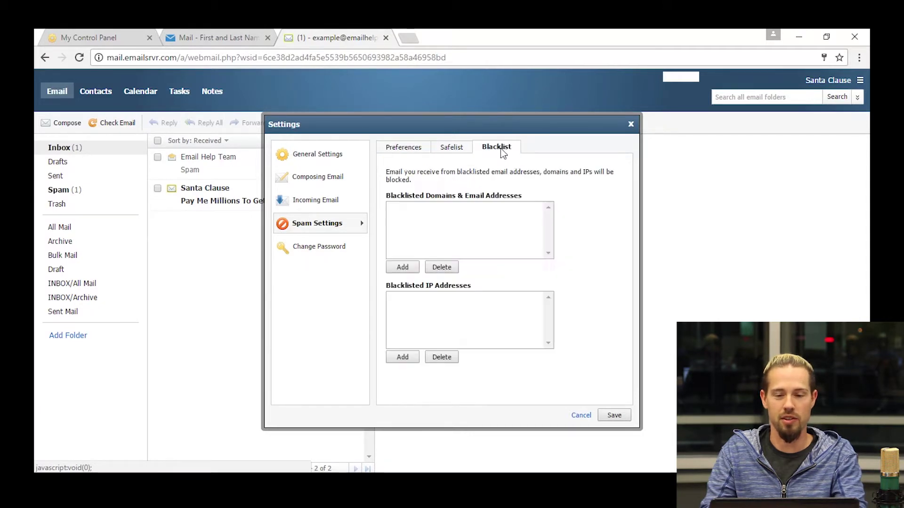
click(403, 267)
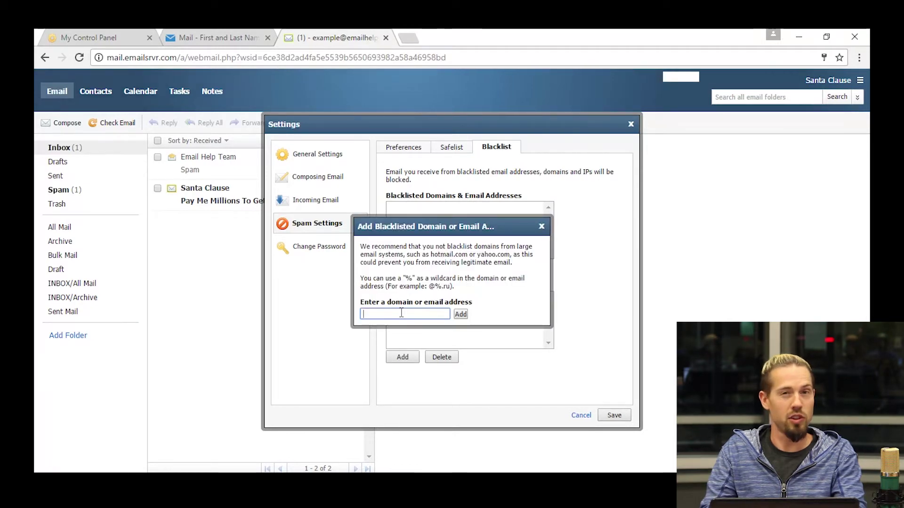
text(example.com)
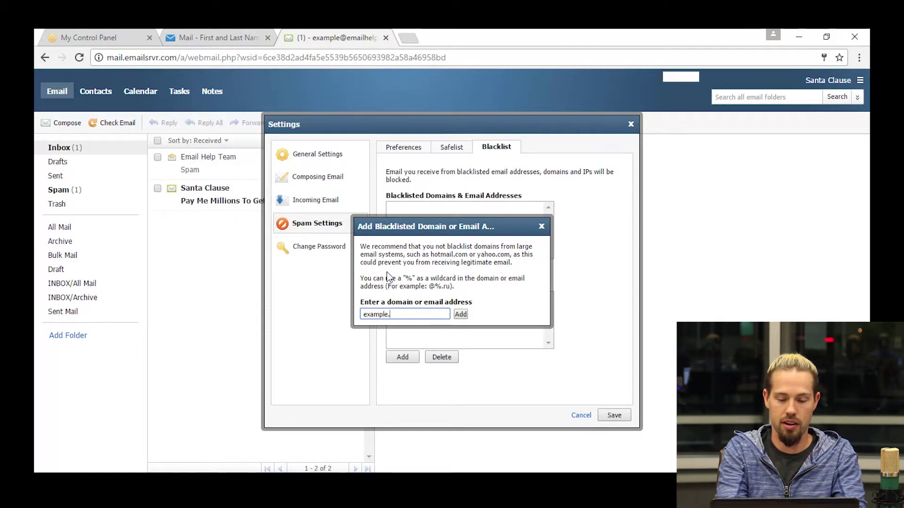
click(460, 316)
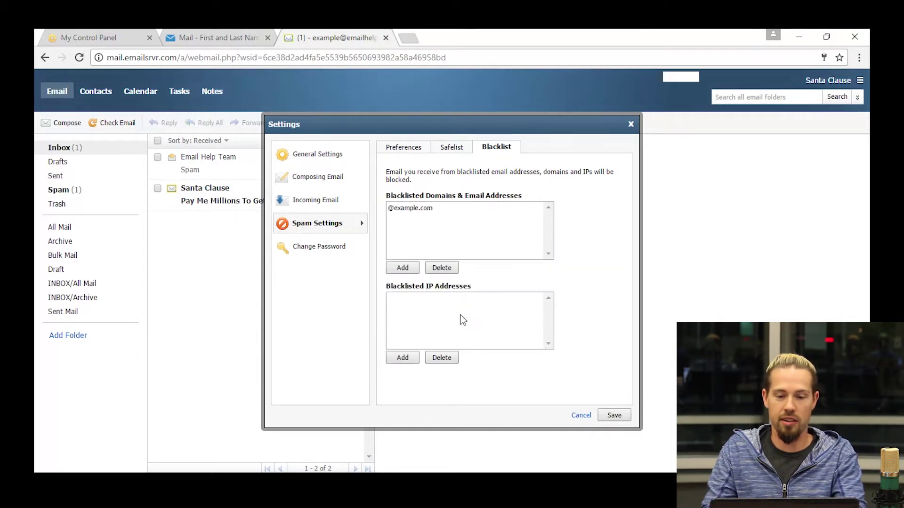
click(615, 416)
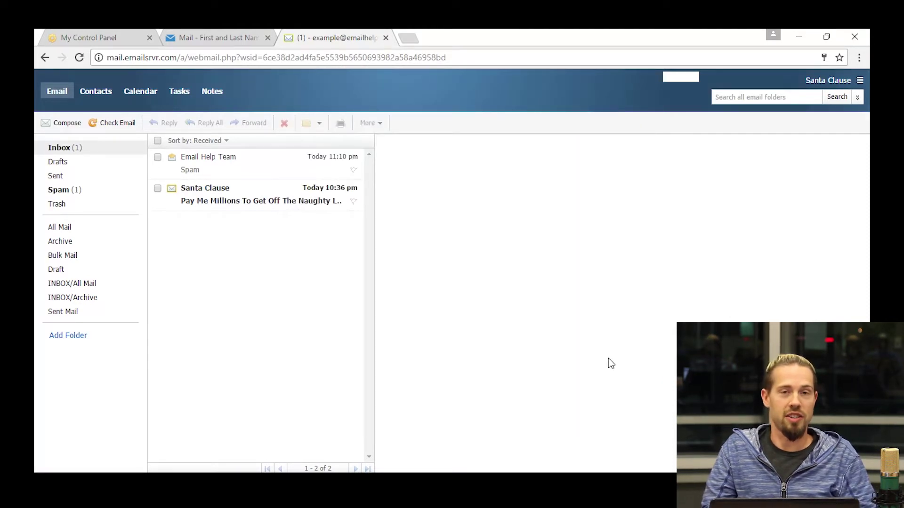